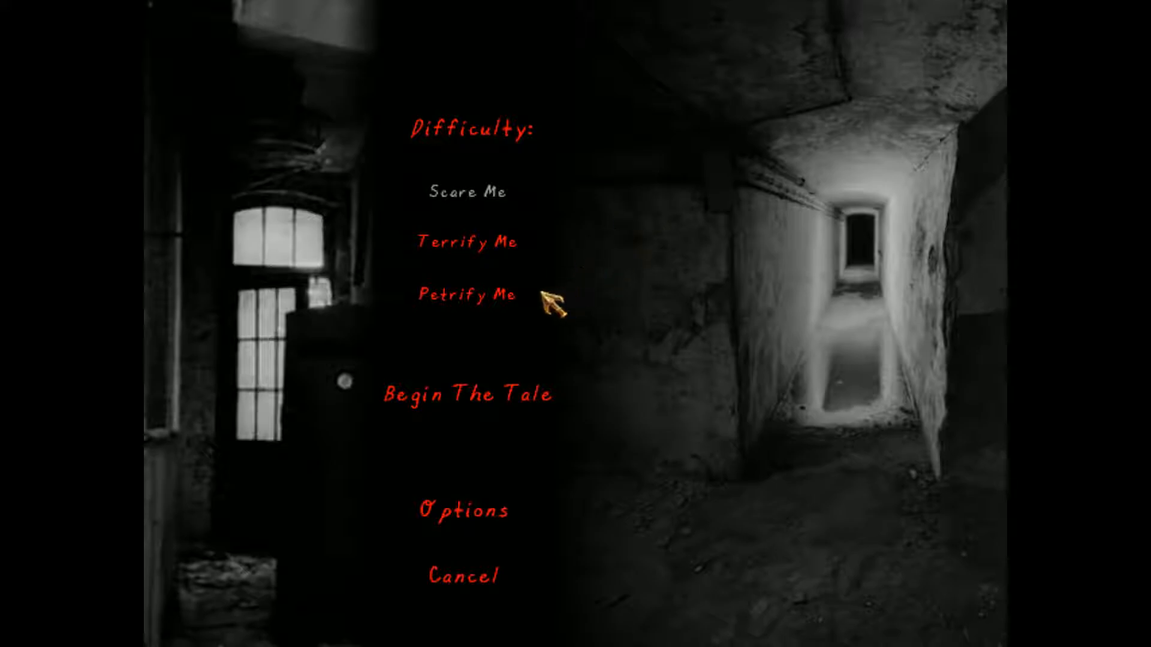
- Choose the hardest difficulty, Petrify Me, for the mission
click(522, 303)
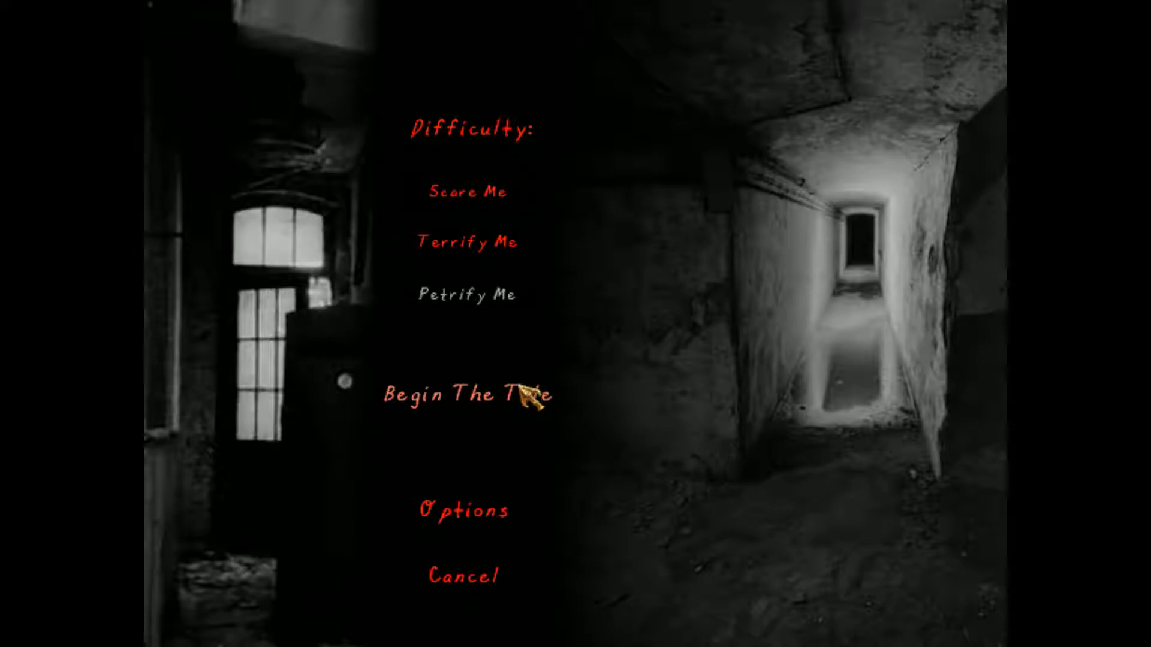
- Begin The Tale to launch the mission briefing and enter the first level
click(531, 396)
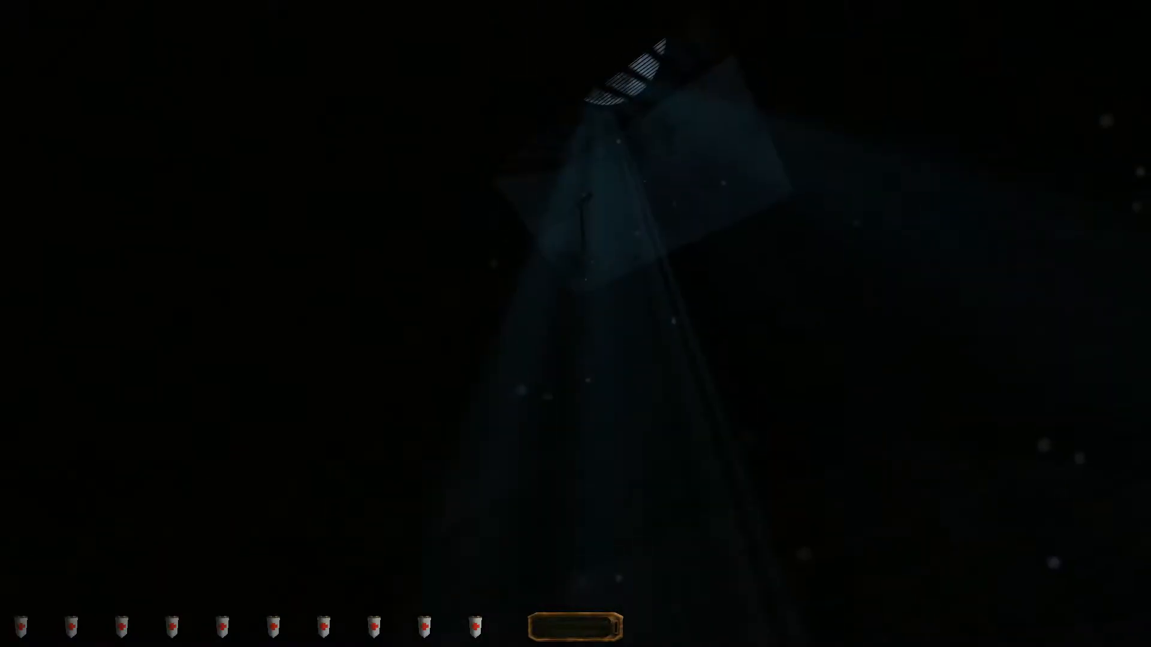
- Review the current mission objectives before exploring toward the rune-circle room
key(o)
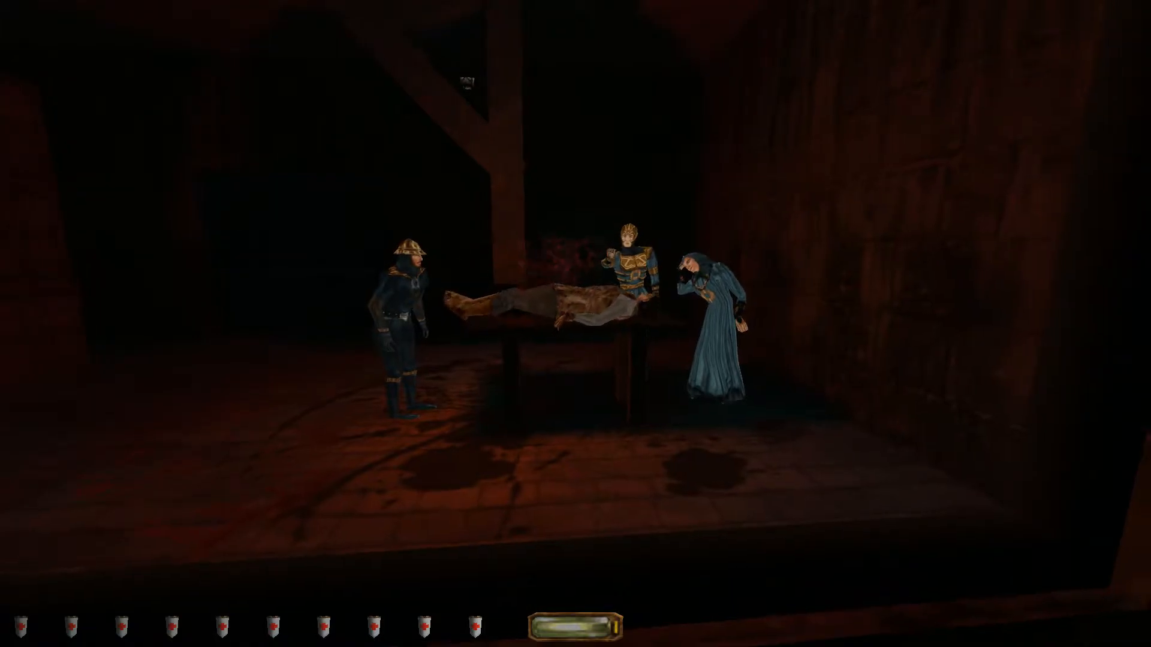
- Turn away from the guards around the body until the table scene is out of view
key(w)
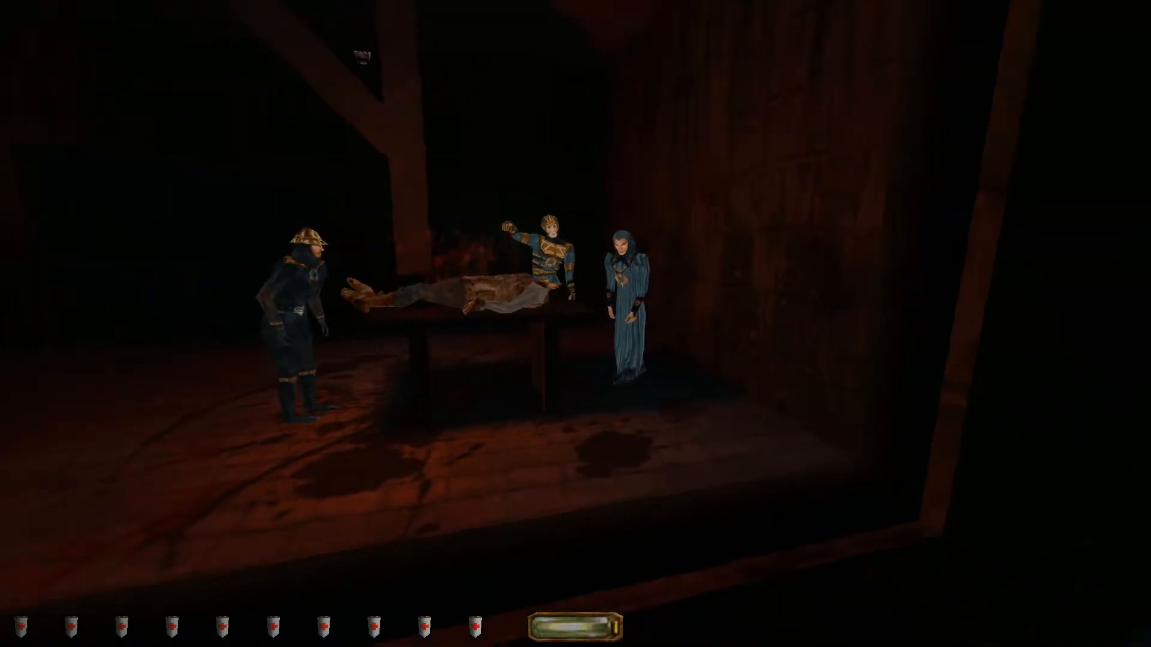
key(w)
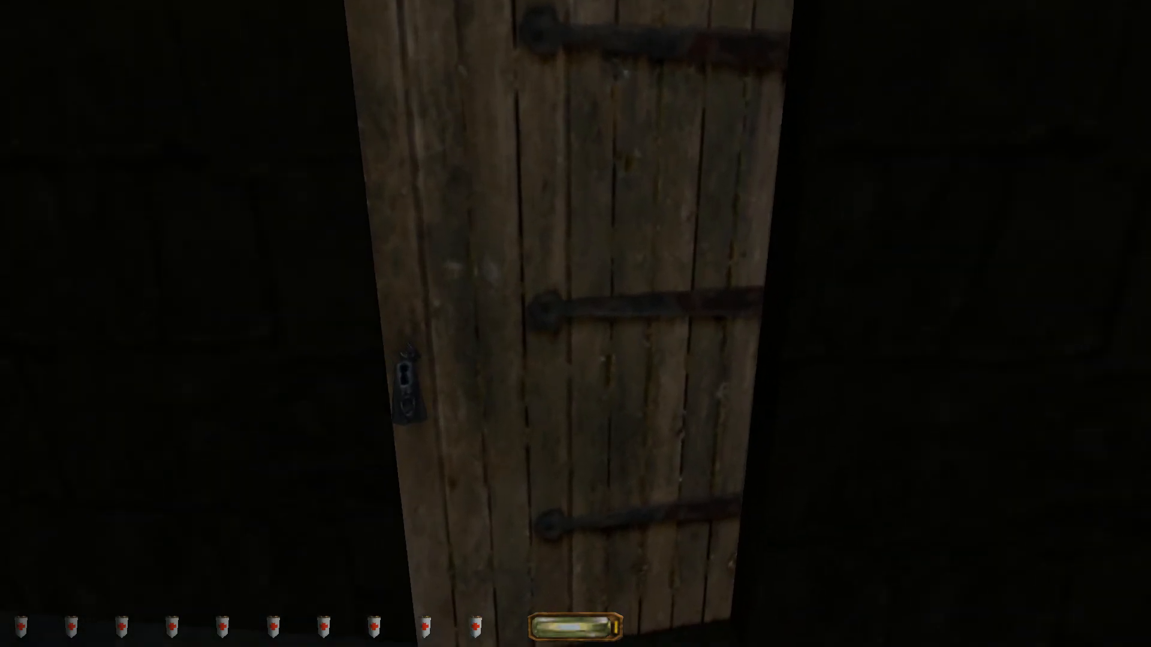
- Use the wooden door and walk down the corridor toward the lit painting on the right wall
right_click(575, 325)
key(w)
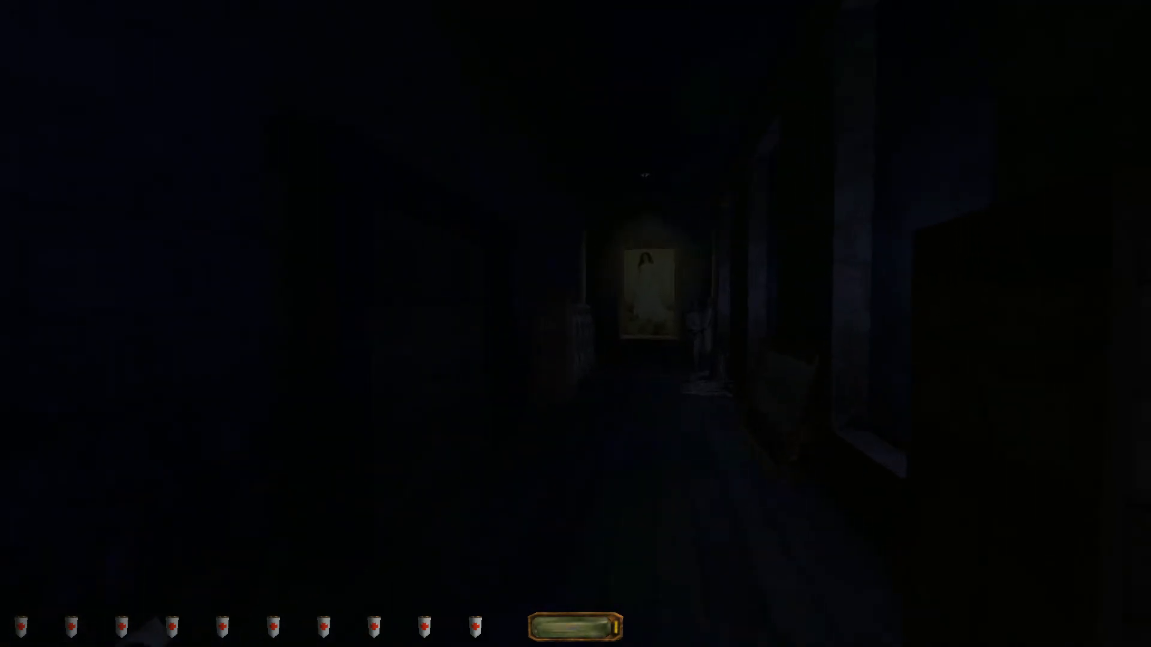
key(w)
key(w)
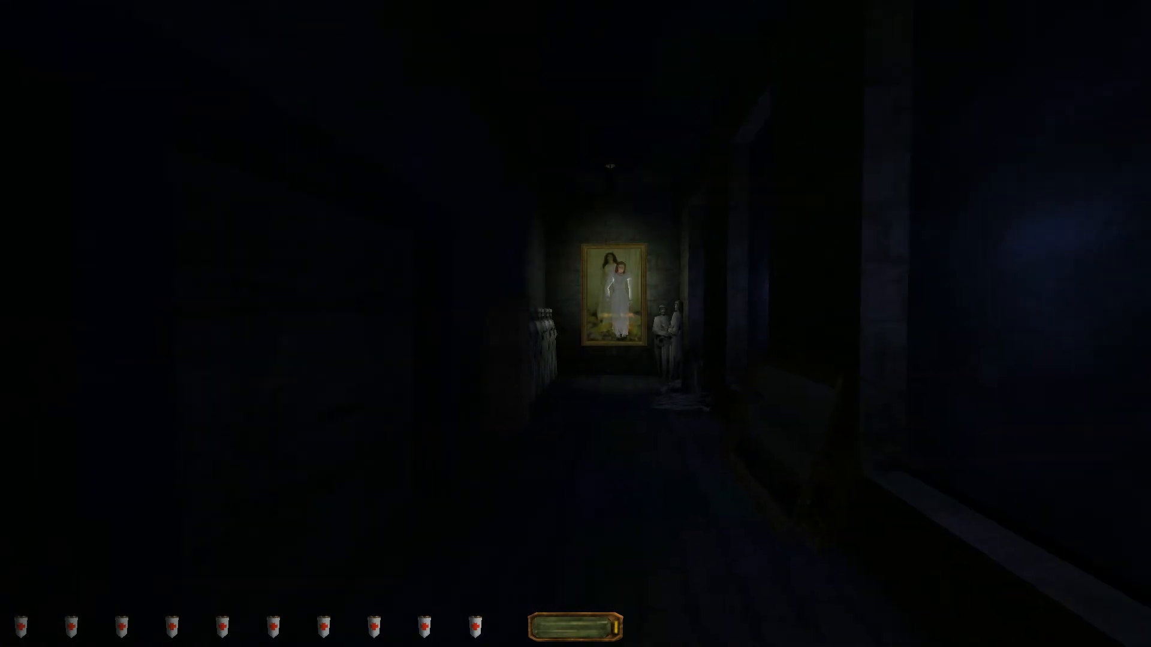
key(w)
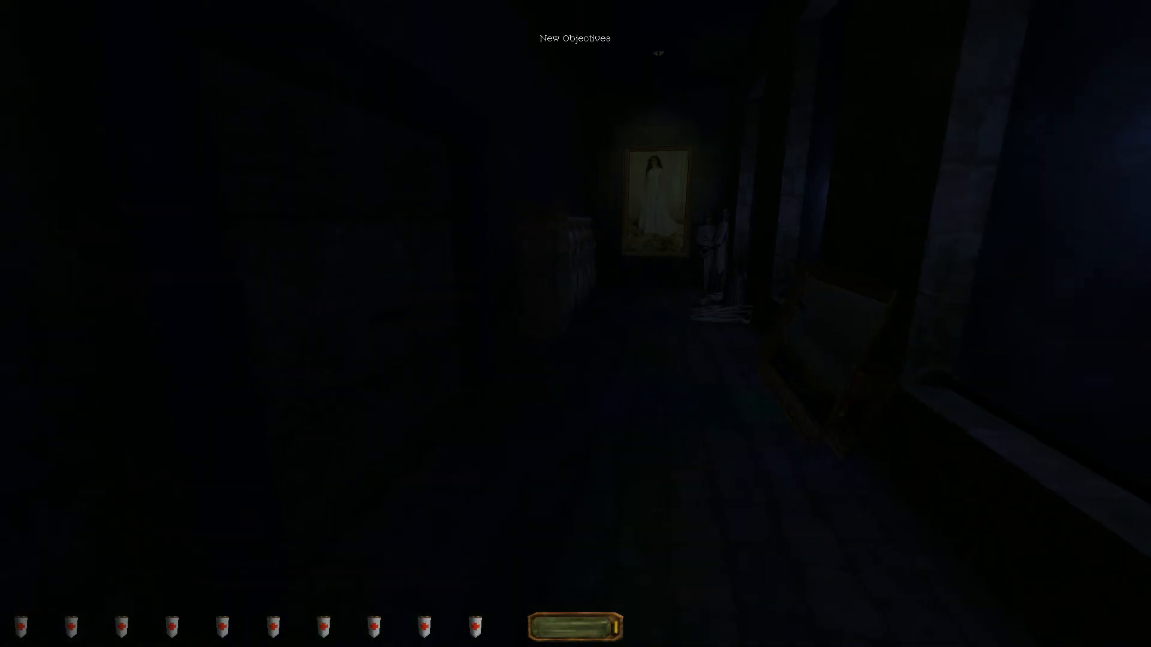
- Move further along the corridor toward the statue hall
key(w)
key(w)
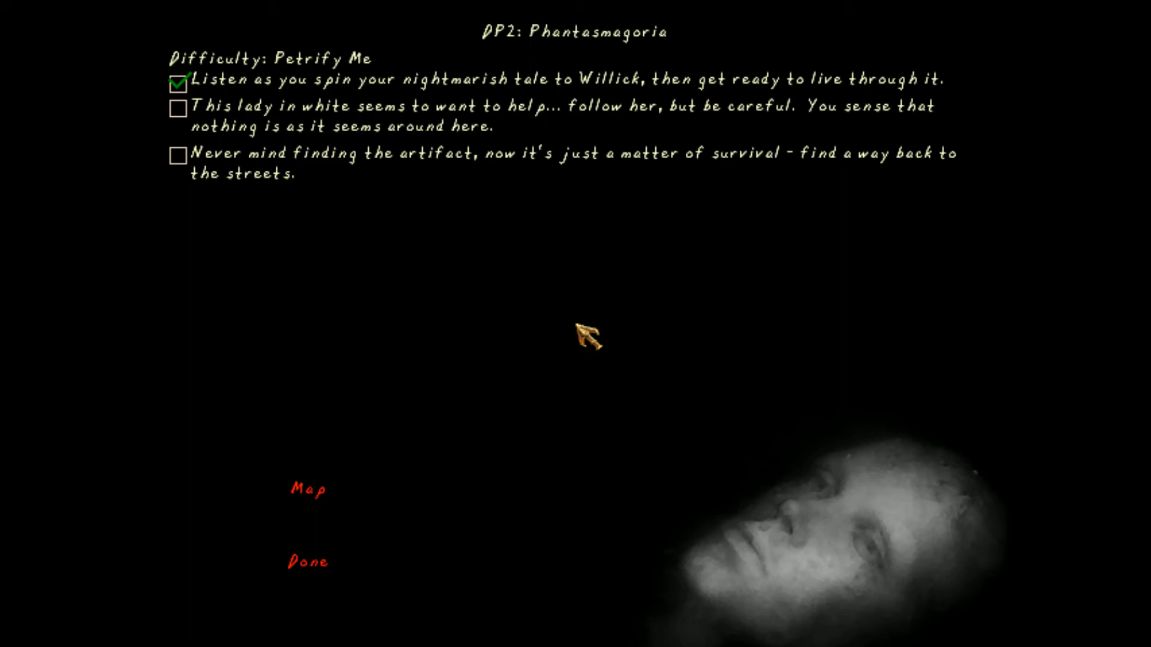
- Resume play, walk up to the now-empty painting, then turn toward the statue-lined corridor
key(Escape)
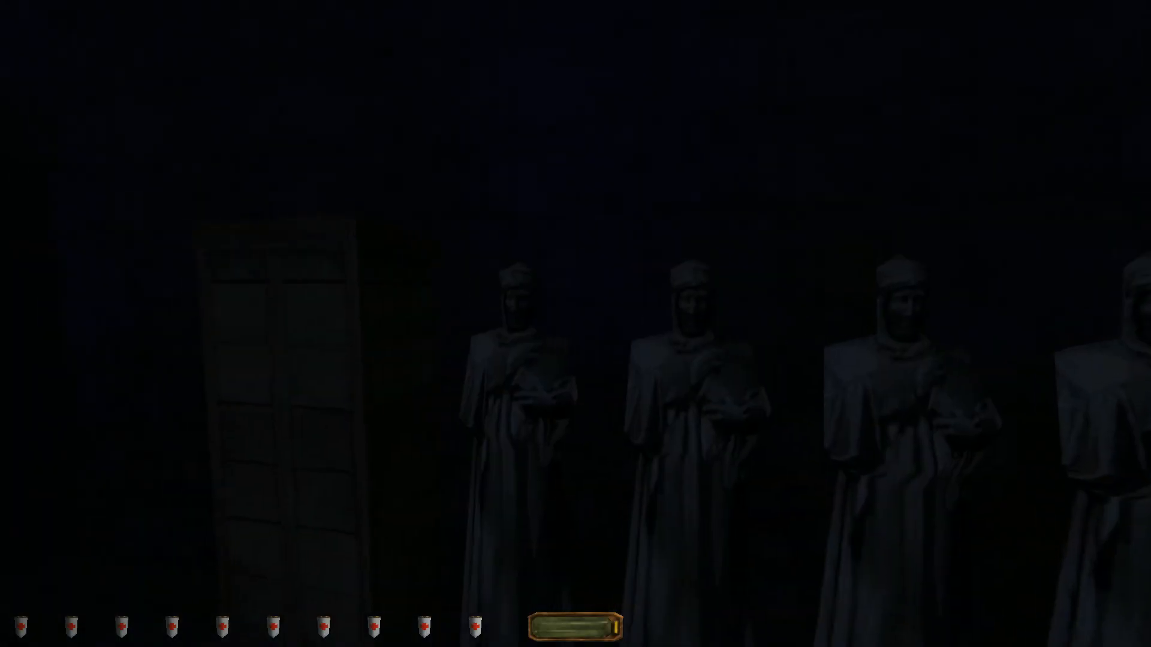
key(w)
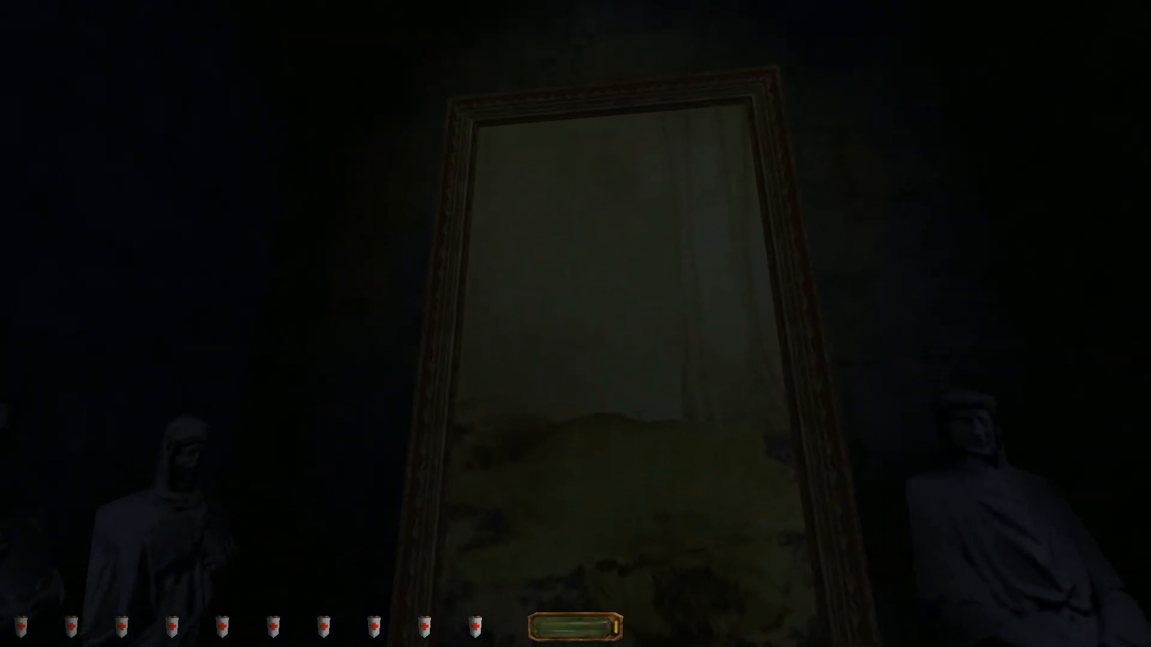
drag(575, 324, 989, 324)
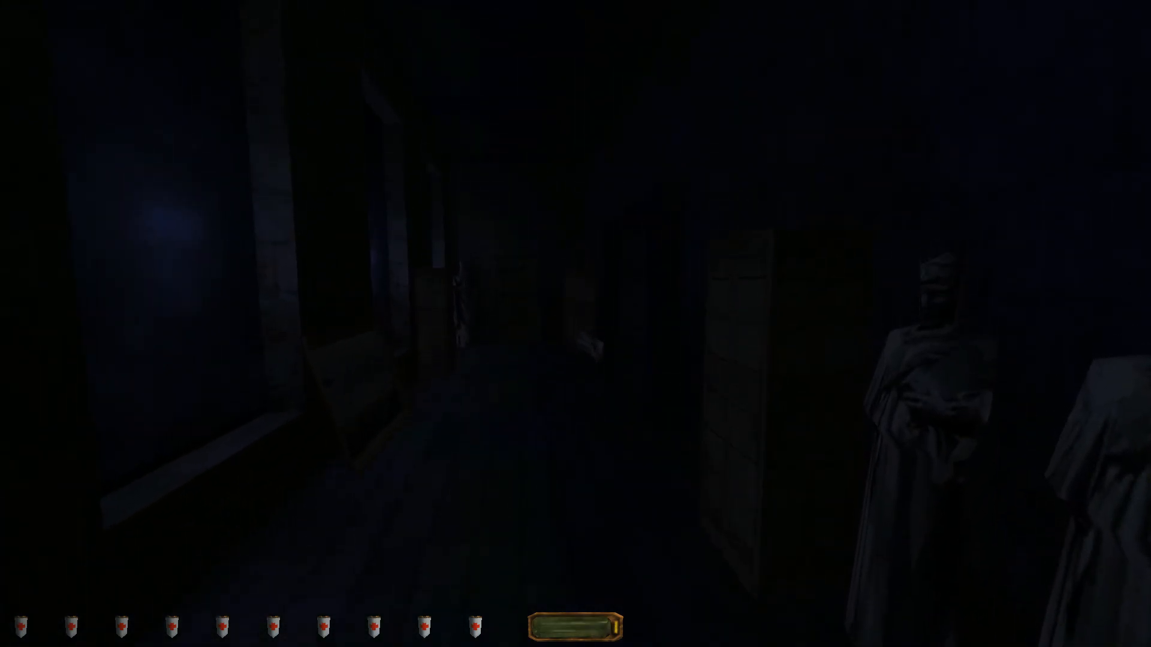
- Glance back at the painting, then walk down the corridor and face the metal door
key(w)
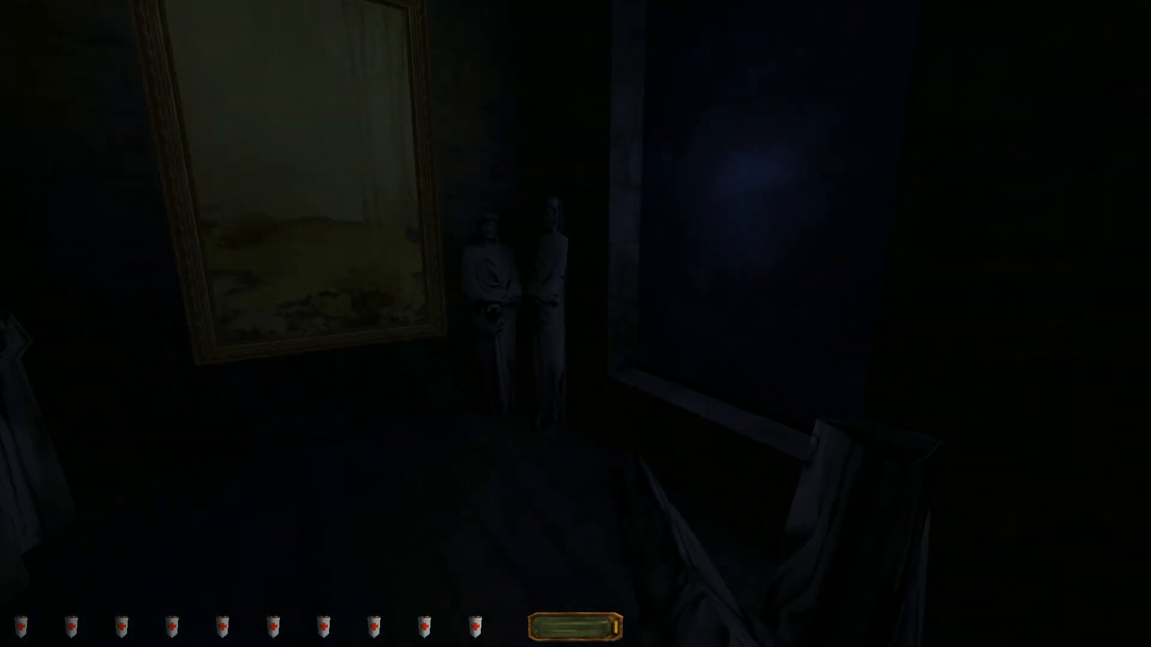
key(w)
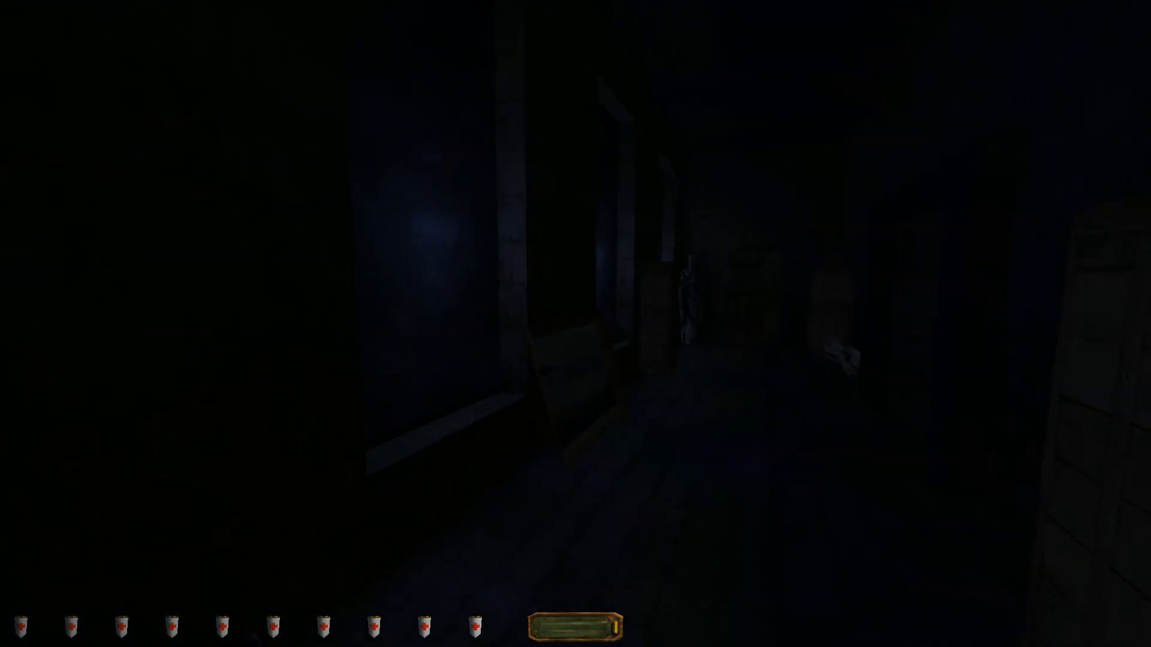
key(w)
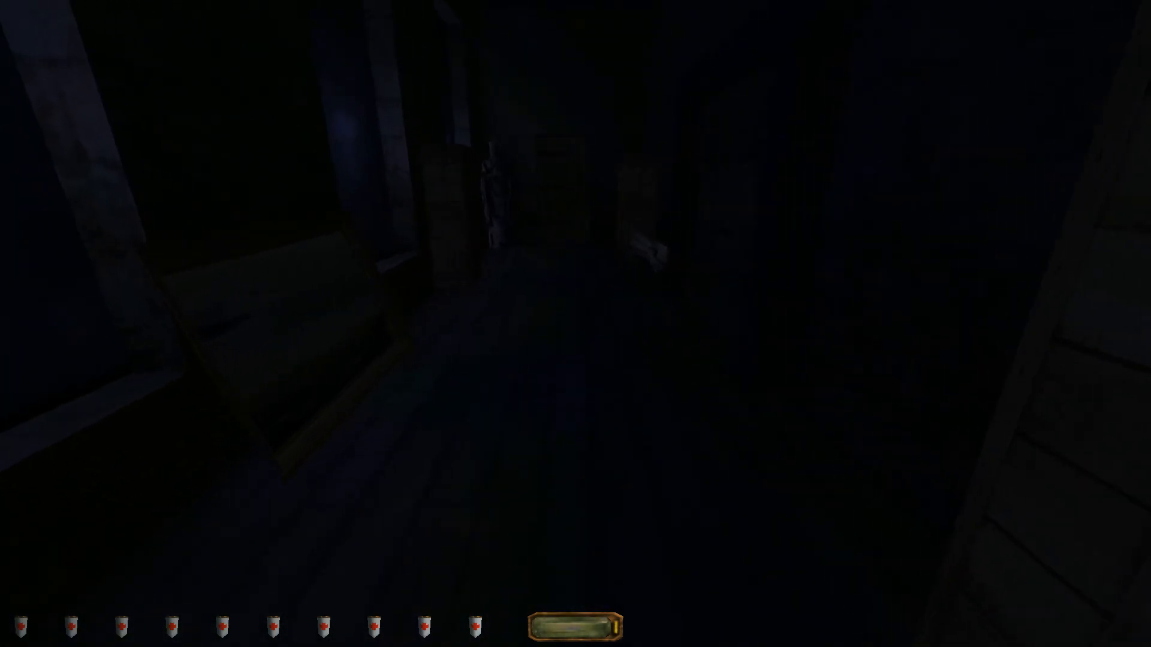
key(w)
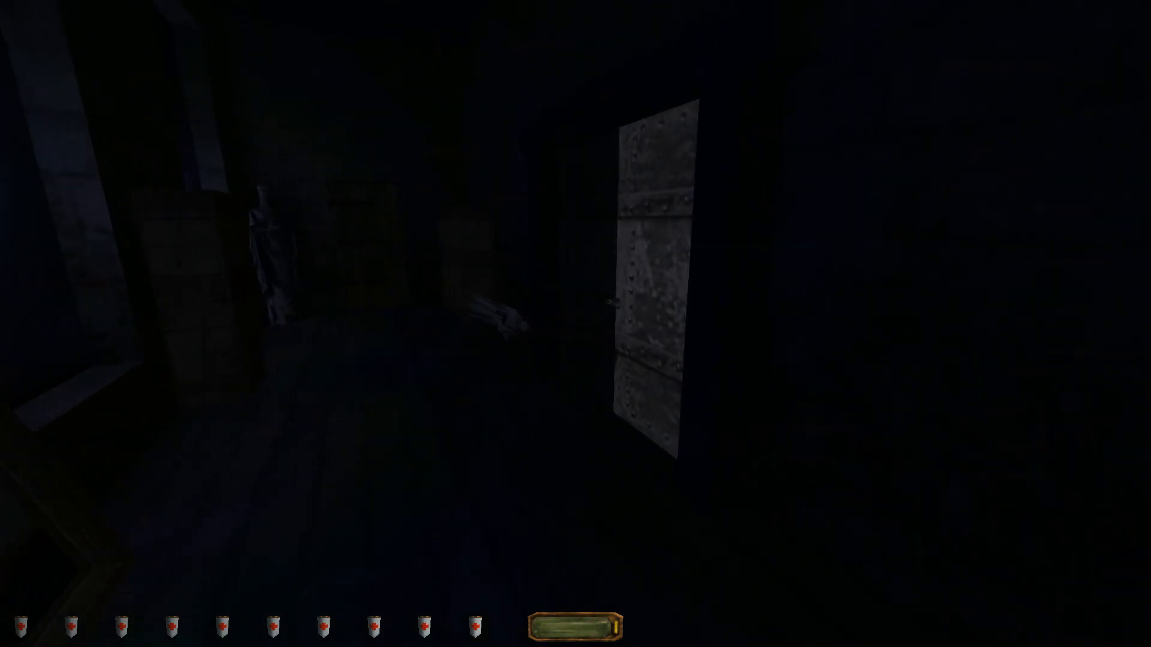